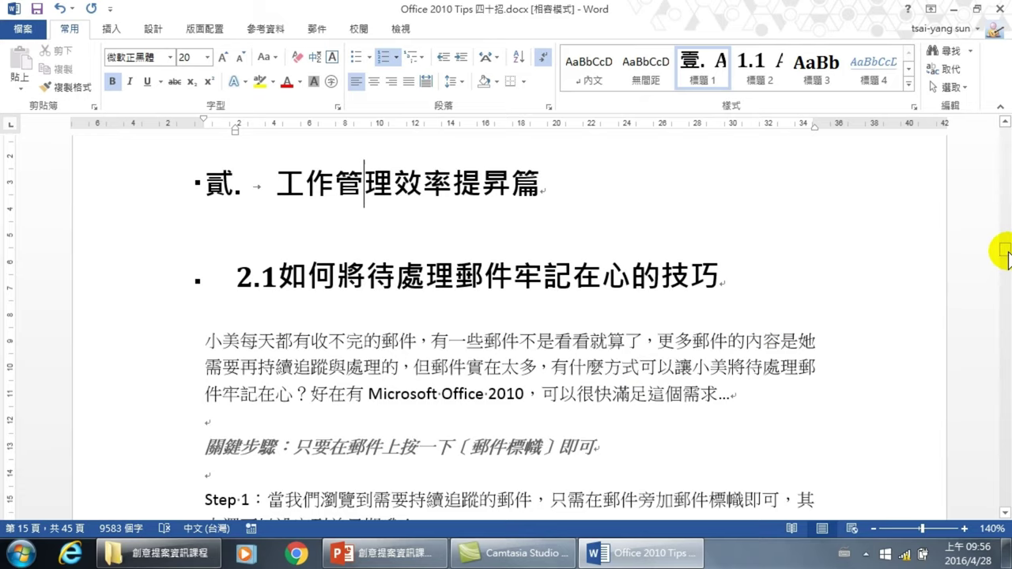
Step: Scroll back to the first page and place the cursor before 成 in heading 壹. 成功簡報關鍵篇
left_click_drag(1005, 252, 1004, 127)
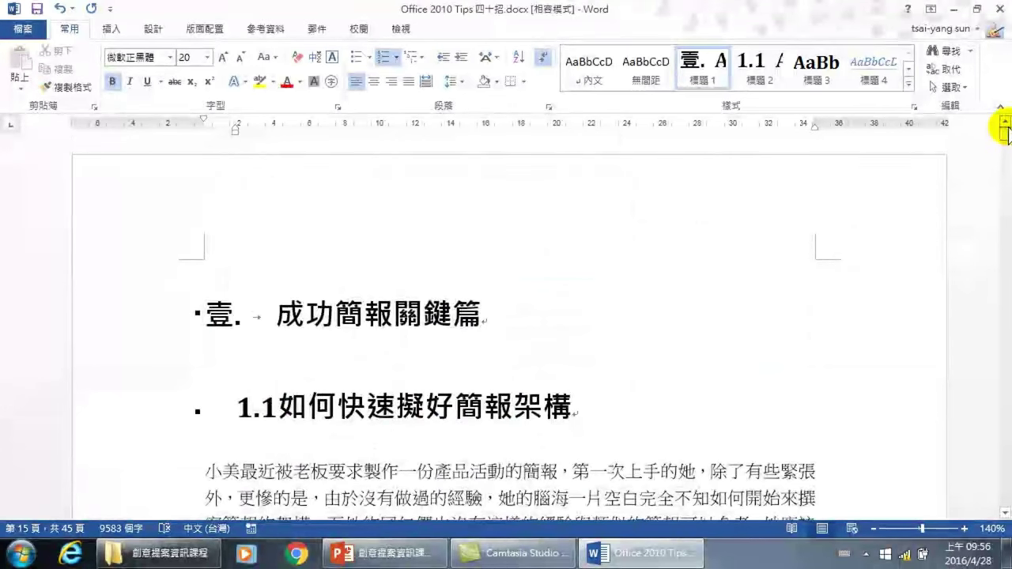
left_click(276, 314)
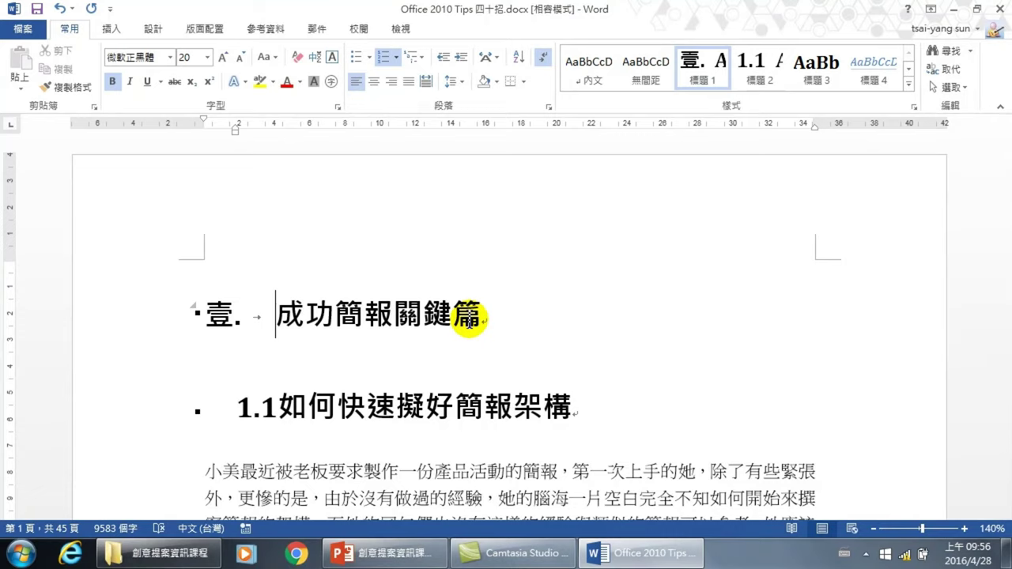
Step: Add an empty line above heading 壹 and open Custom Table of Contents from References
key("Return")
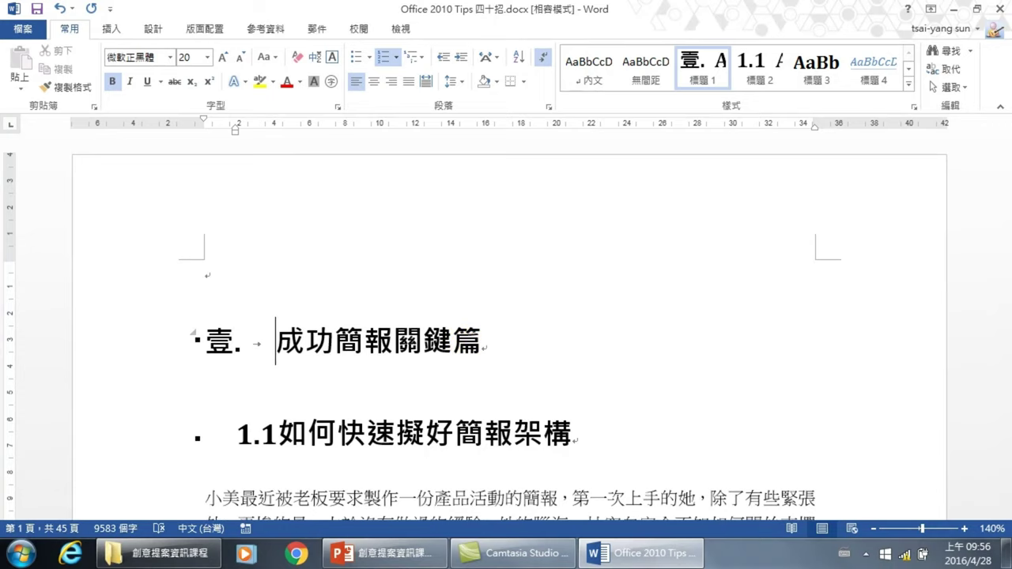
left_click(233, 274)
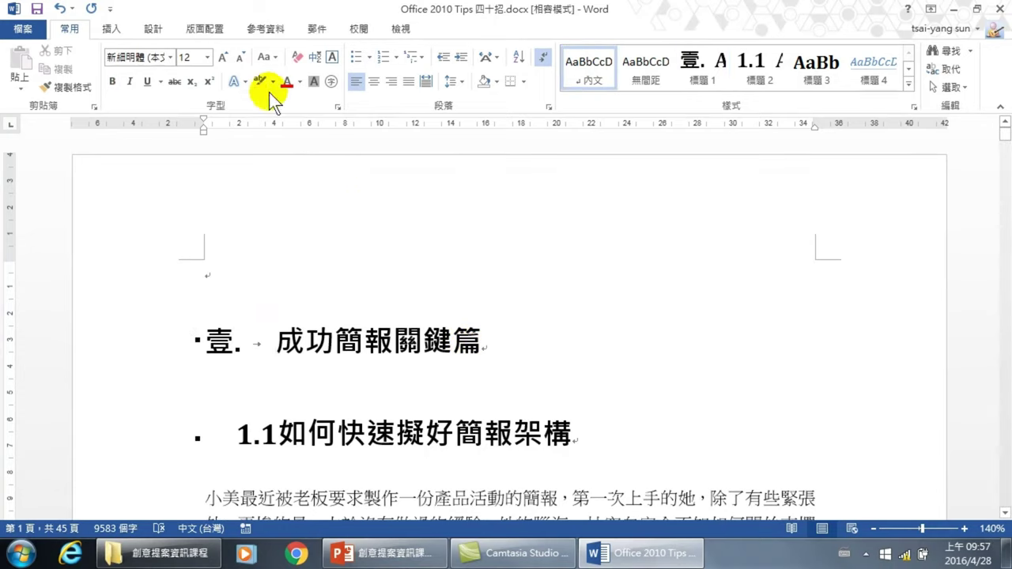
left_click(266, 30)
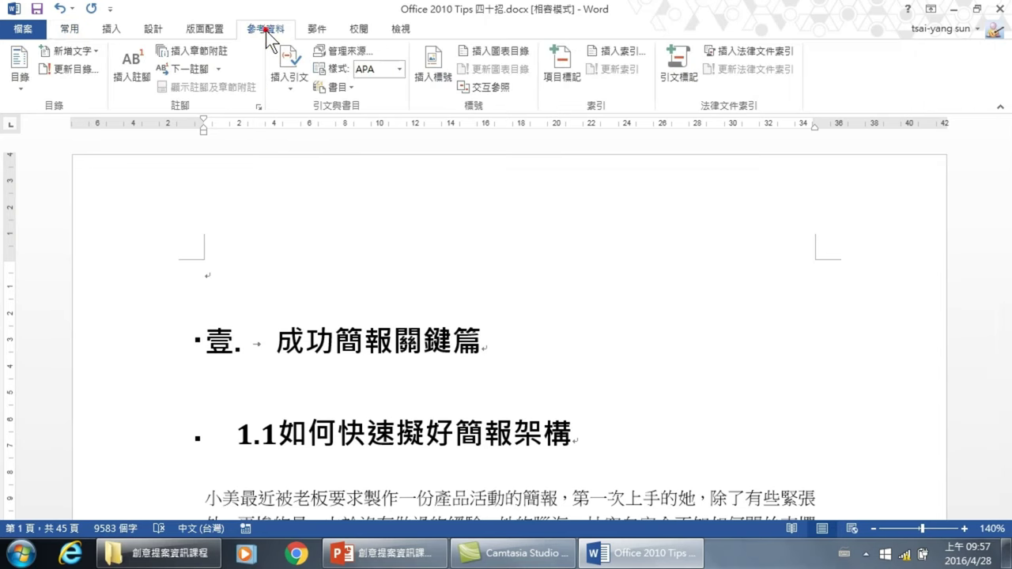
left_click(18, 66)
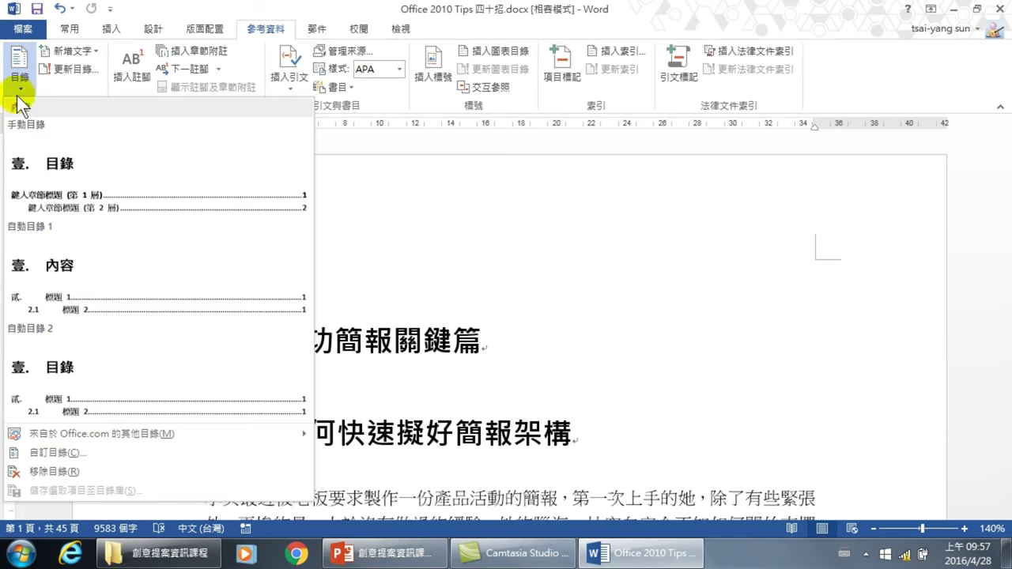
left_click(52, 452)
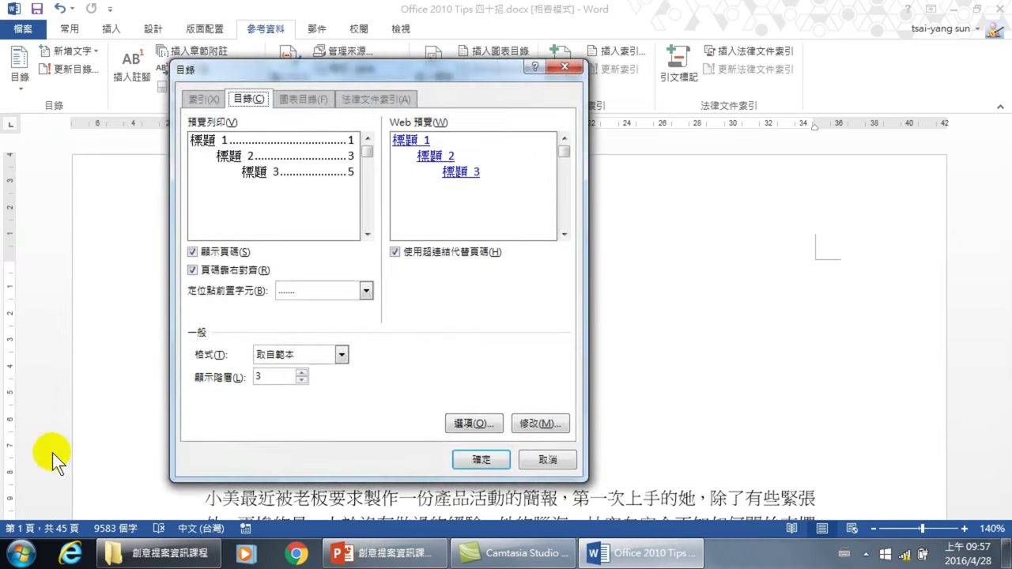
left_click(488, 458)
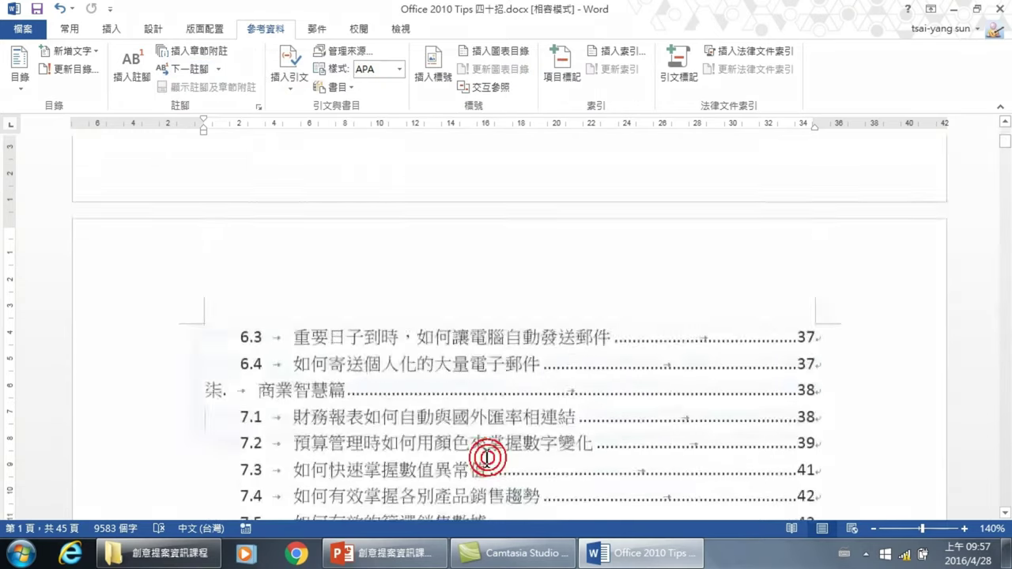
scroll(390, 408, "up", 1)
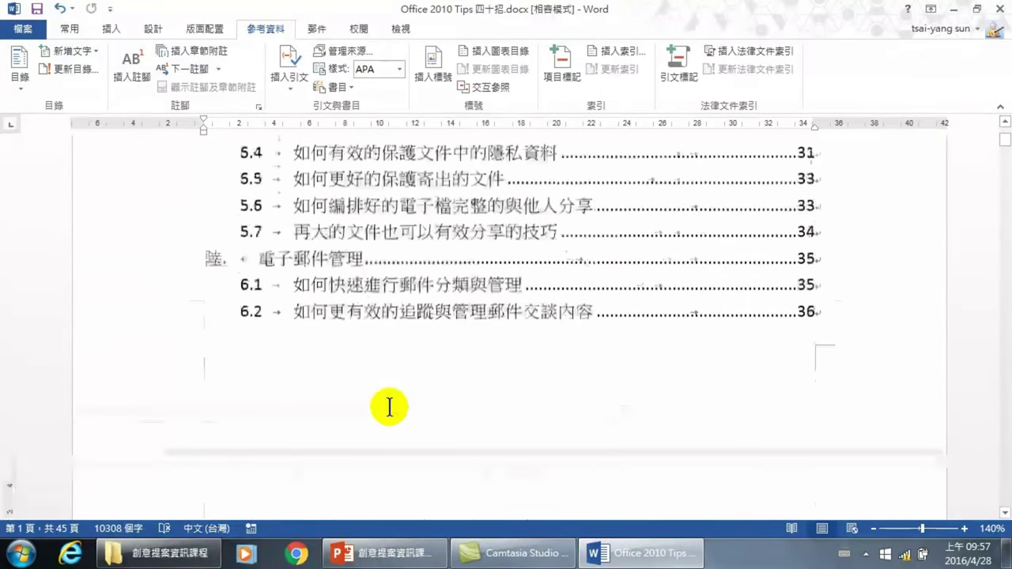
scroll(390, 408, "up", 2)
scroll(390, 408, "up", 3)
scroll(390, 407, "up", 3)
scroll(372, 348, "up", 4)
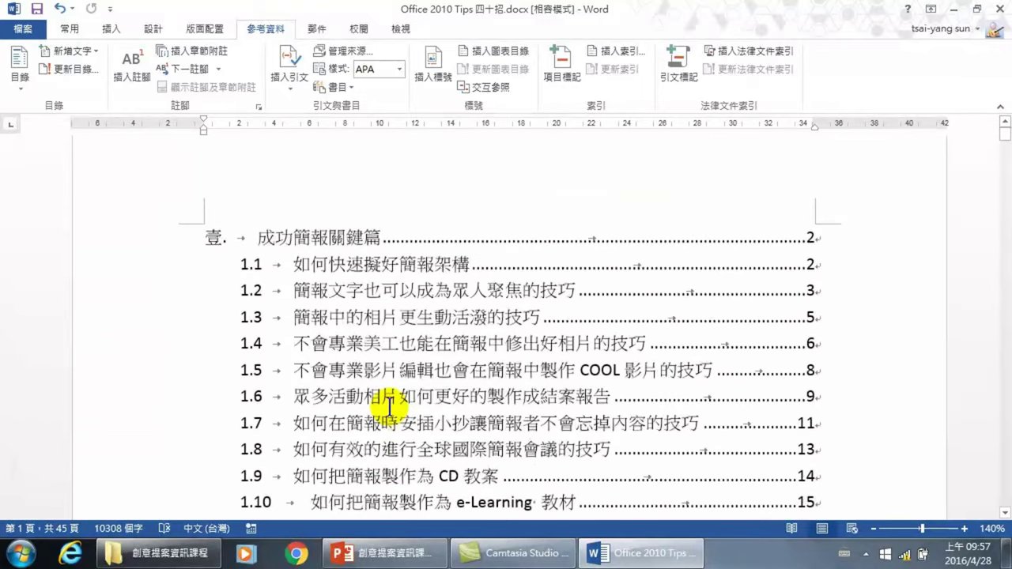
scroll(379, 380, "up", 1)
left_click(286, 273)
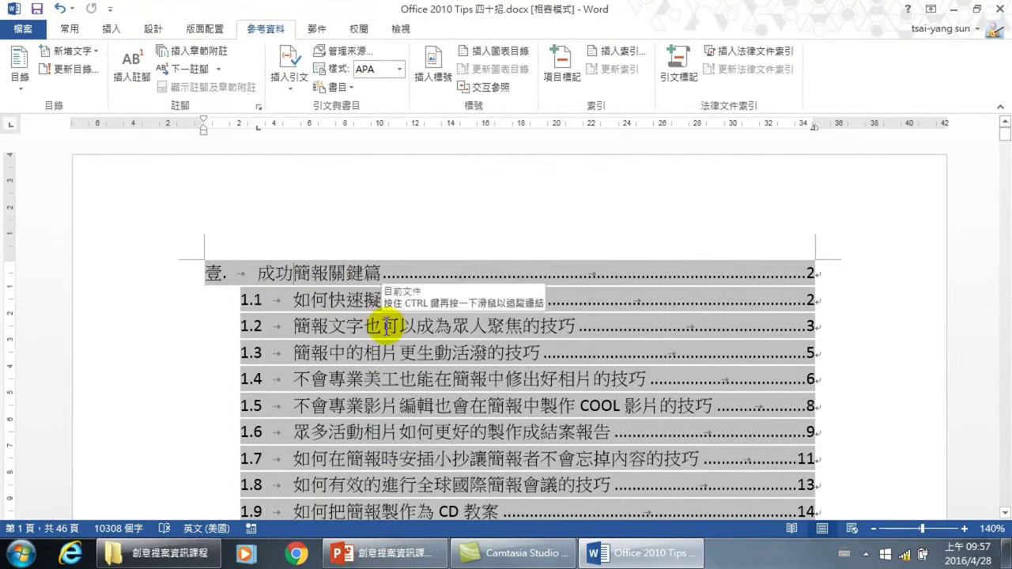
scroll(415, 341, "down", 1)
scroll(348, 341, "down", 3)
scroll(281, 261, "down", 2)
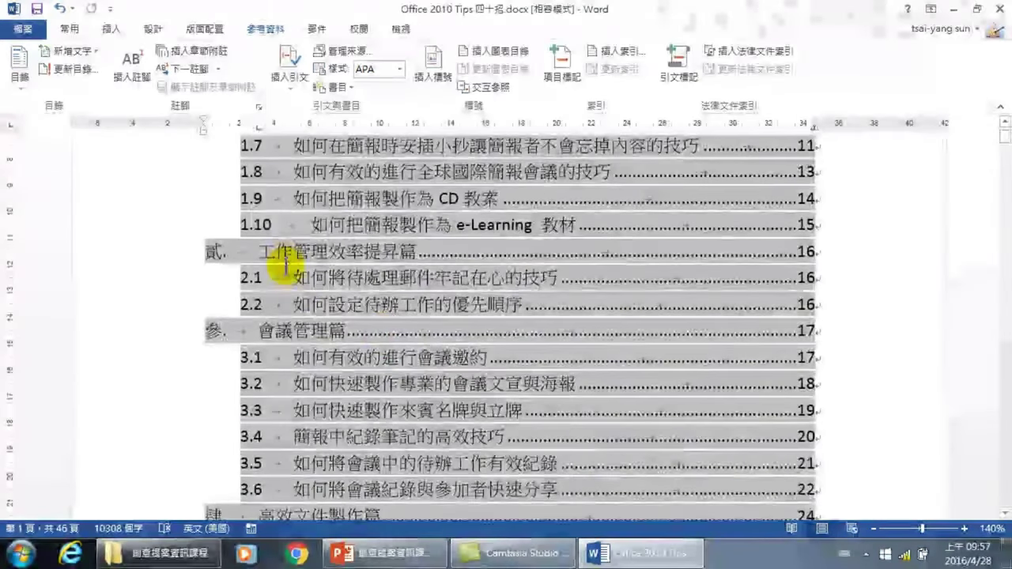
scroll(293, 237, "up", 5)
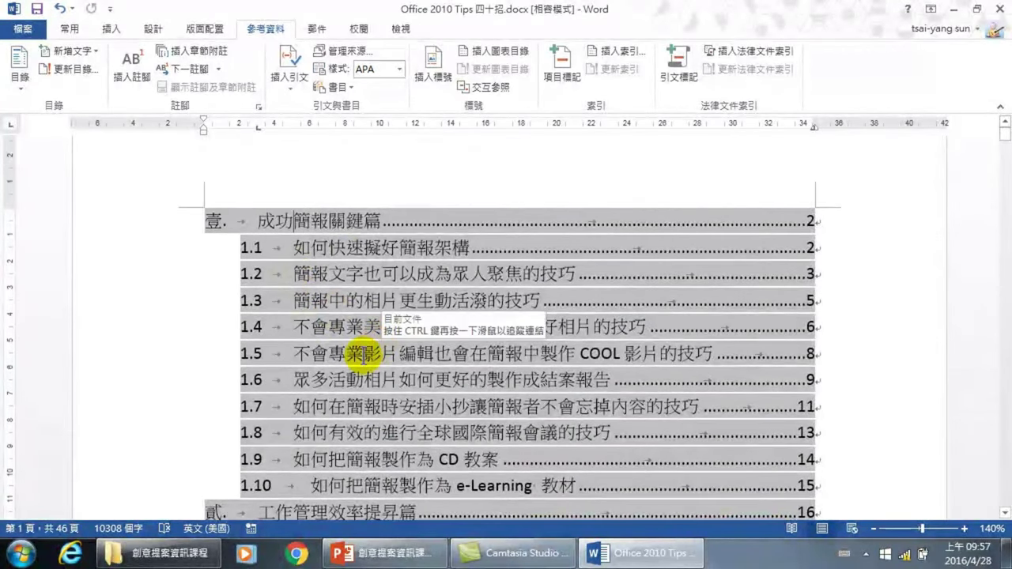
scroll(357, 352, "down", 2)
scroll(363, 370, "down", 3)
scroll(368, 380, "down", 3)
scroll(372, 395, "down", 9)
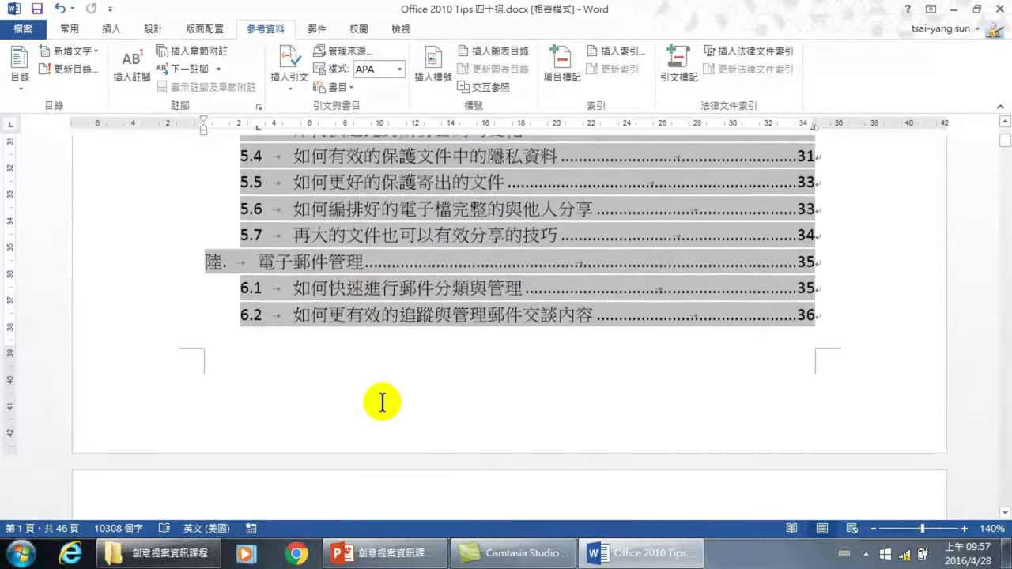
scroll(384, 385, "down", 2)
scroll(383, 400, "down", 3)
scroll(382, 401, "down", 4)
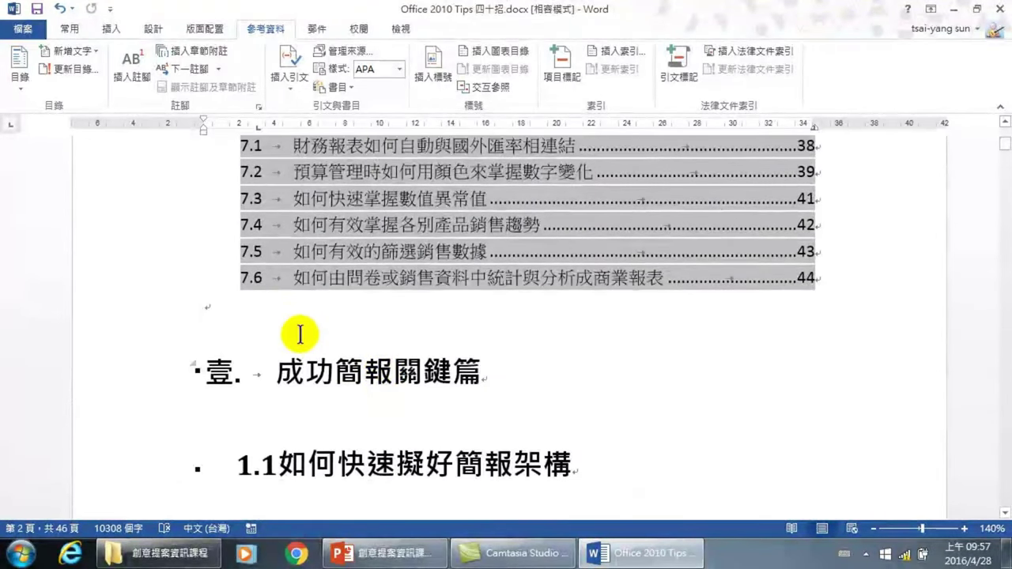
left_click(273, 303)
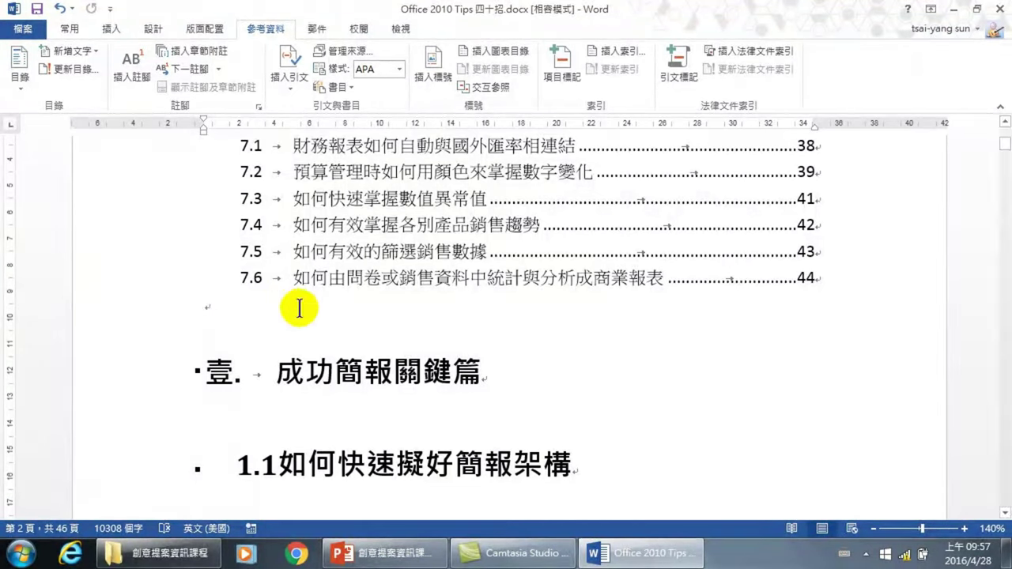
left_click(276, 373)
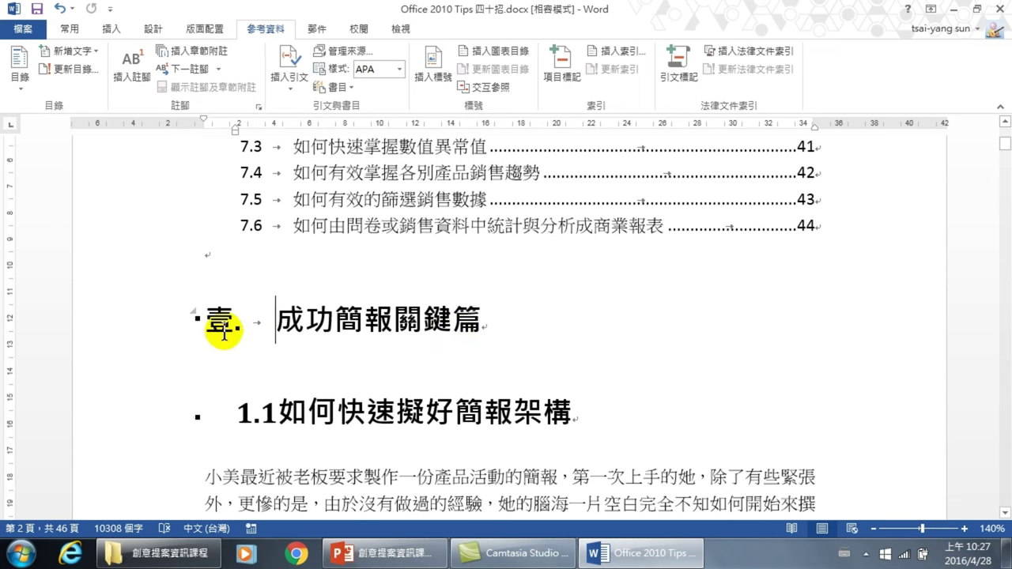
scroll(290, 327, "up", 1)
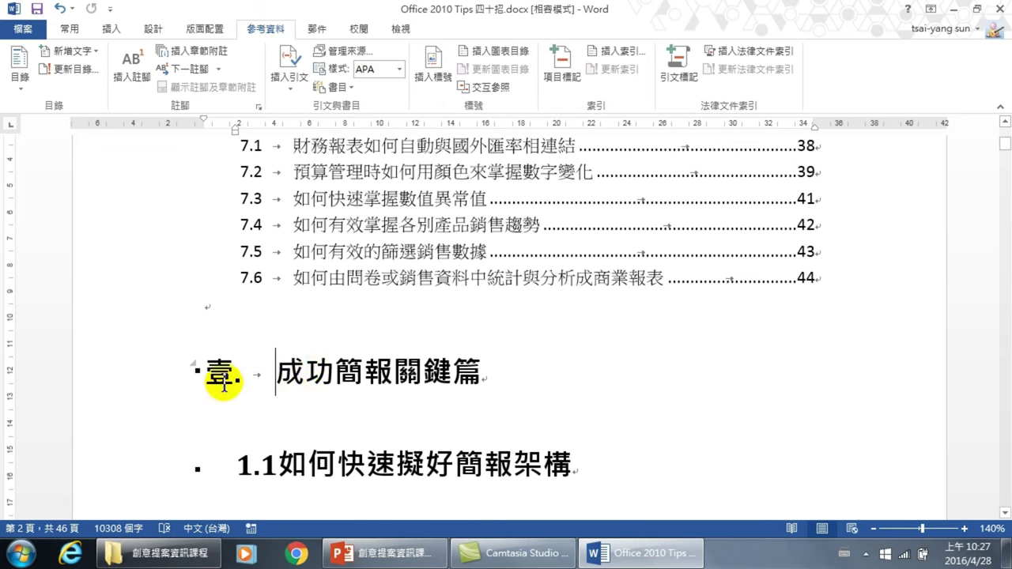
Step: Enable Page break before in the 標題 1 style's paragraph settings, then scroll to check the result
left_click(70, 29)
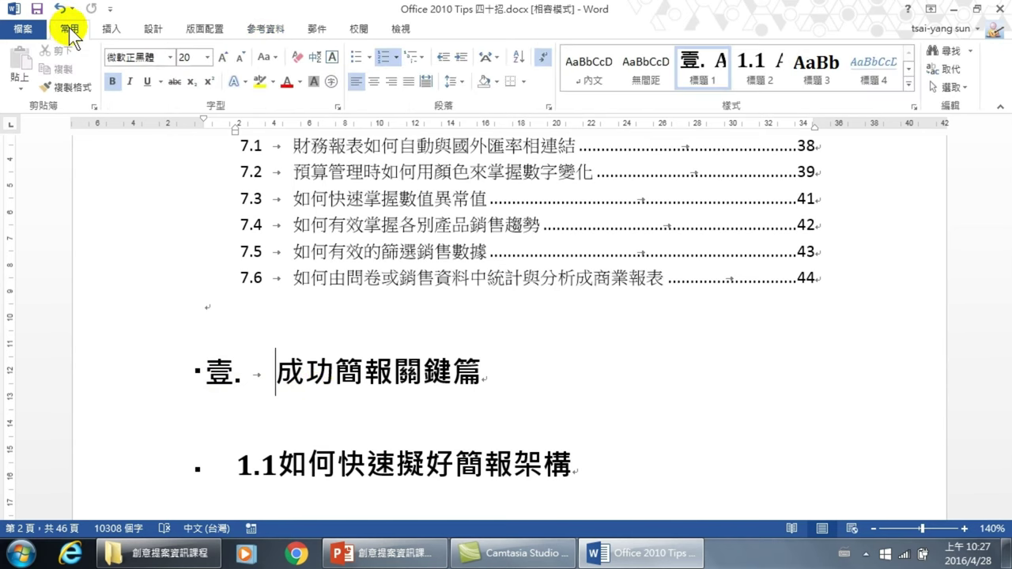
right_click(703, 71)
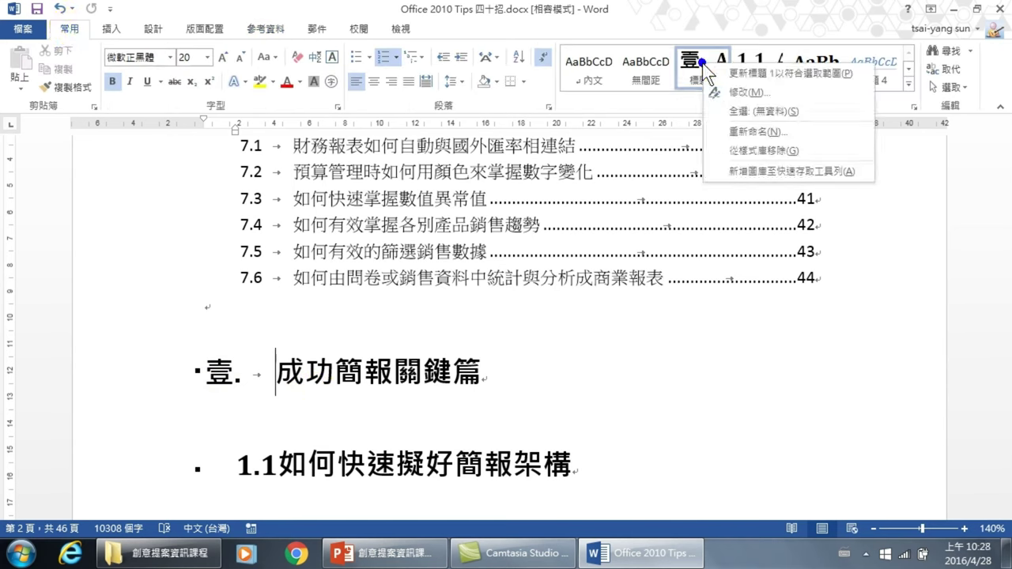
left_click(759, 153)
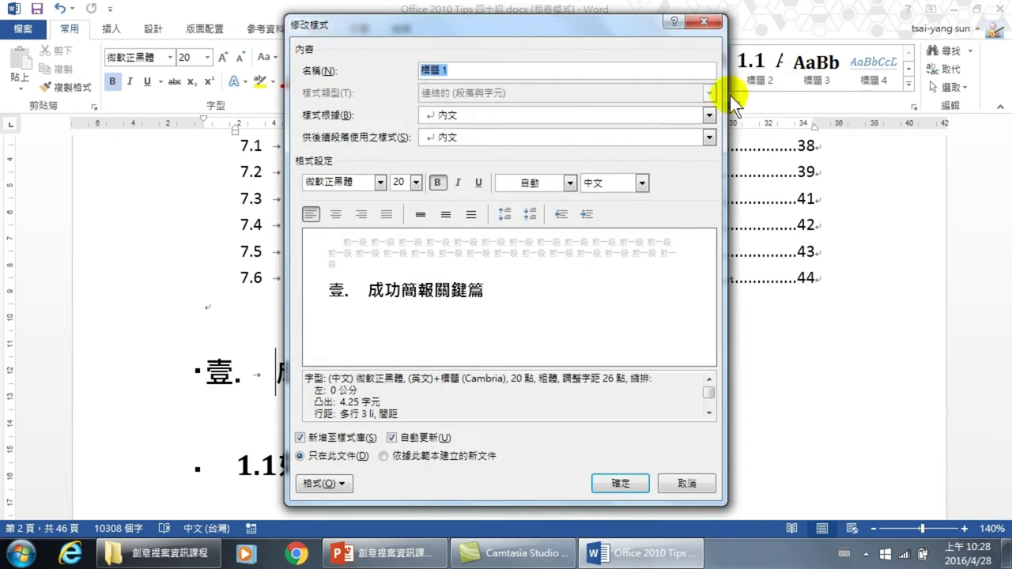
left_click(327, 483)
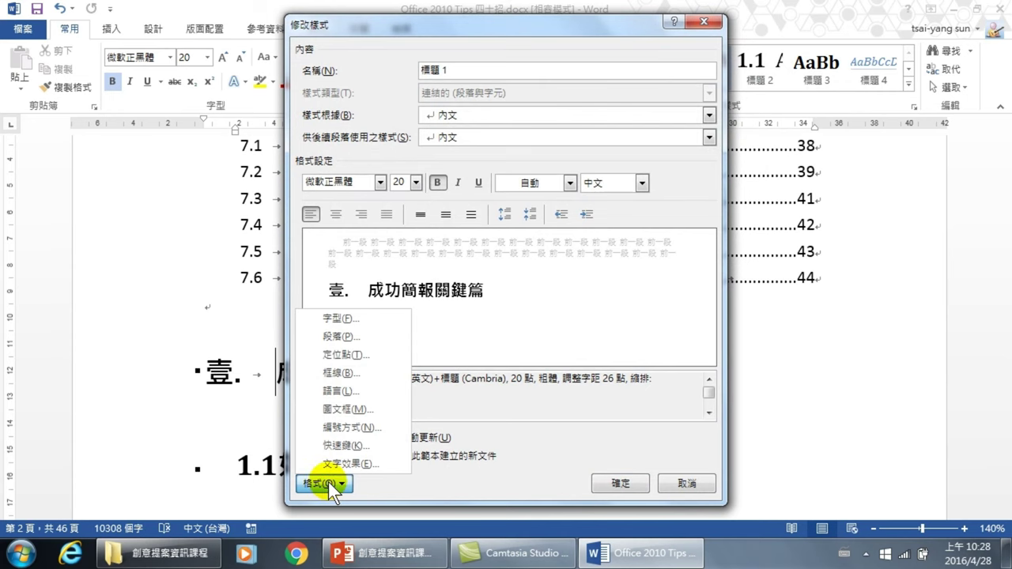
left_click(352, 332)
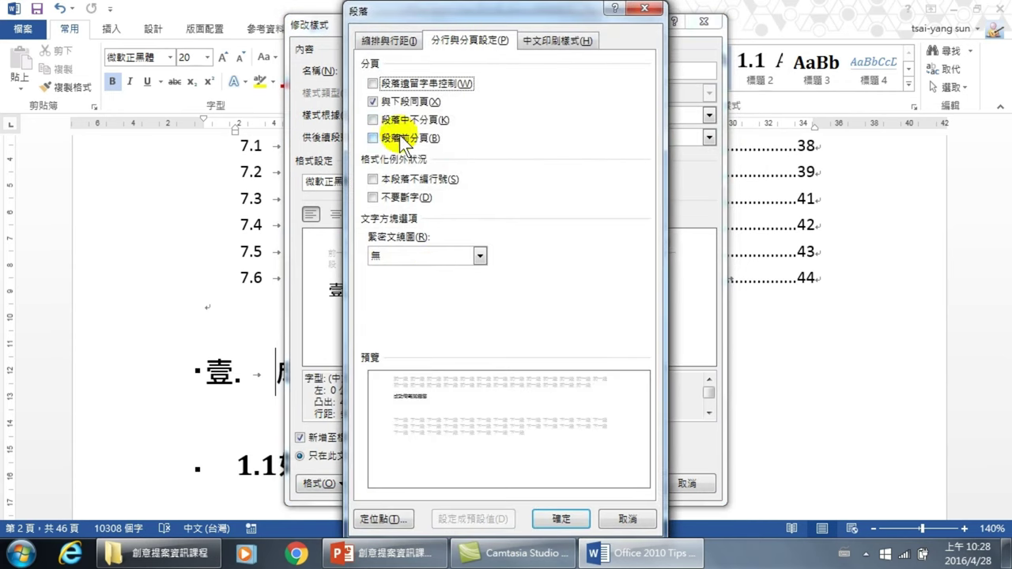
left_click(401, 138)
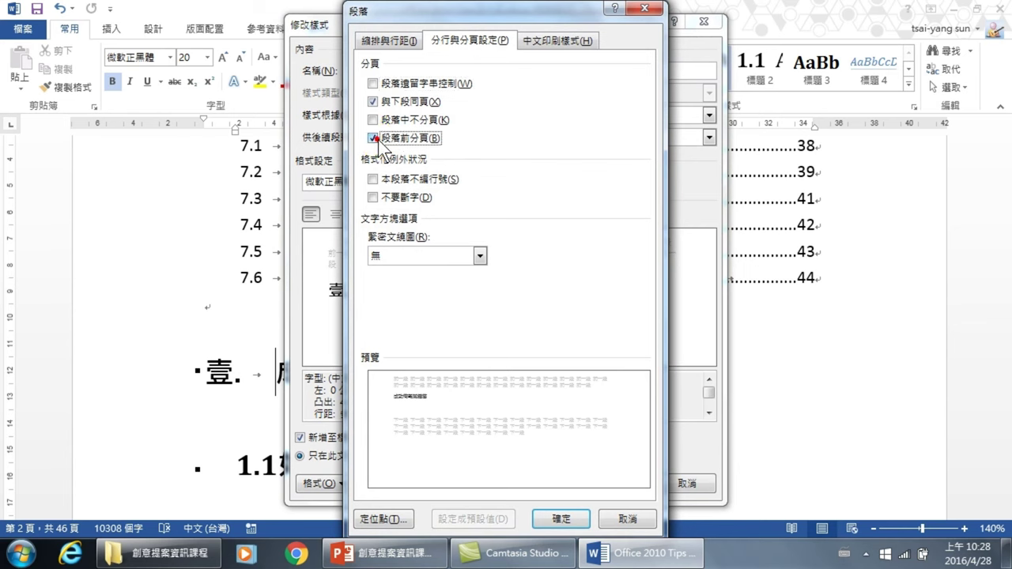
left_click(560, 519)
left_click(617, 483)
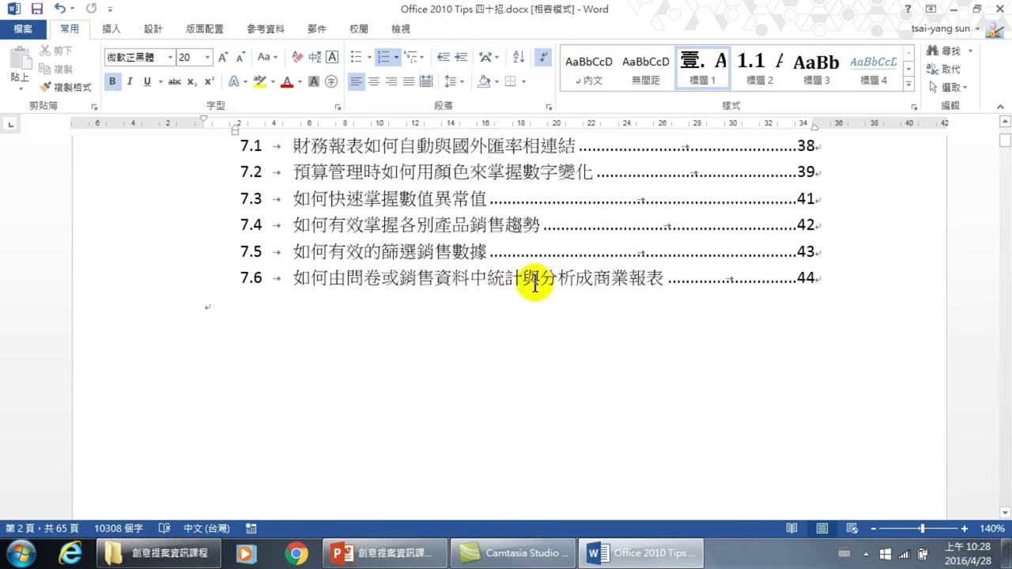
scroll(414, 345, "down", 5)
scroll(330, 401, "down", 5)
scroll(303, 393, "down", 3)
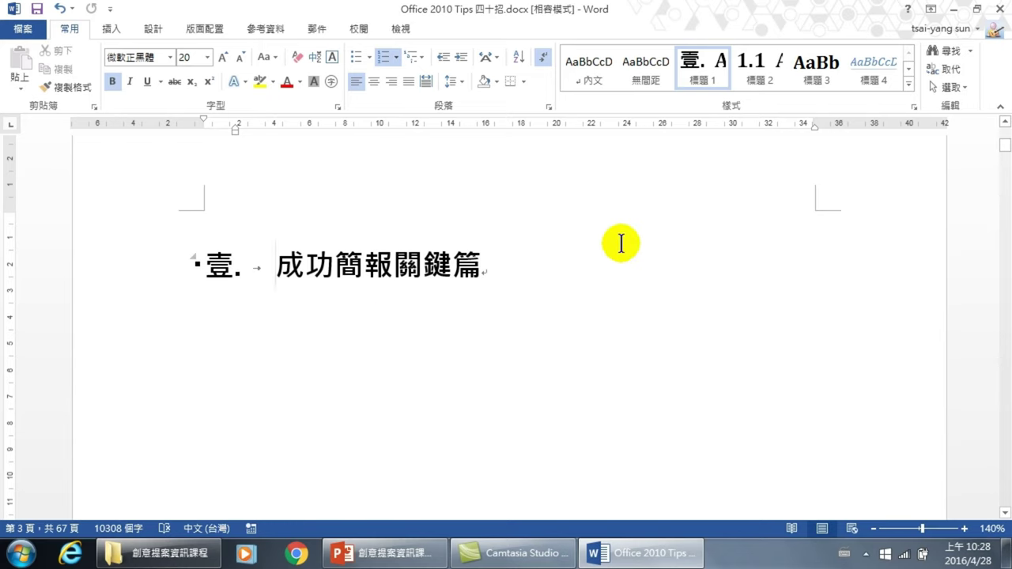
Step: Make 標題 2 update automatically and adjust its page-break setting so section 1.1 follows chapter 壹
right_click(756, 67)
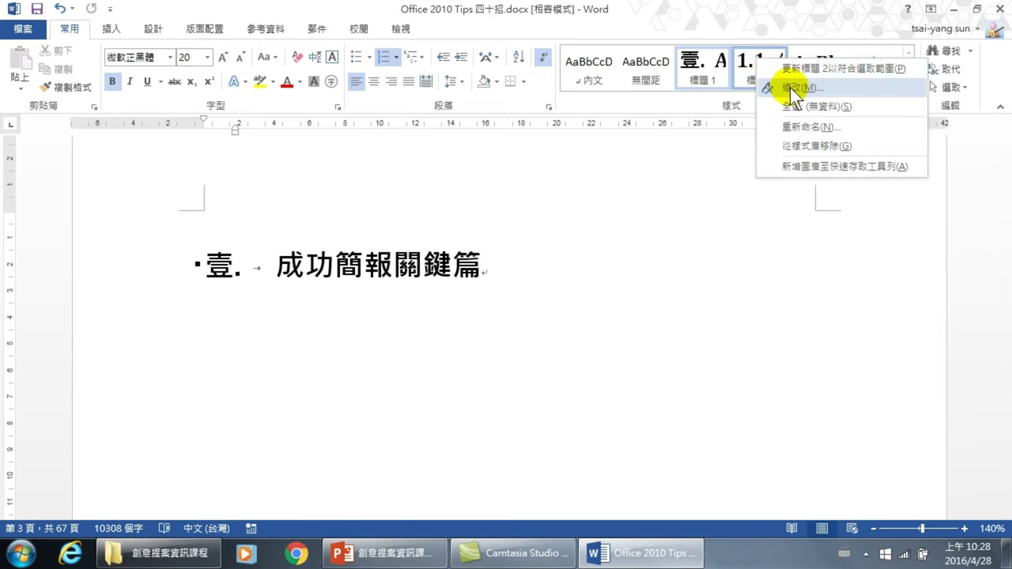
left_click(796, 88)
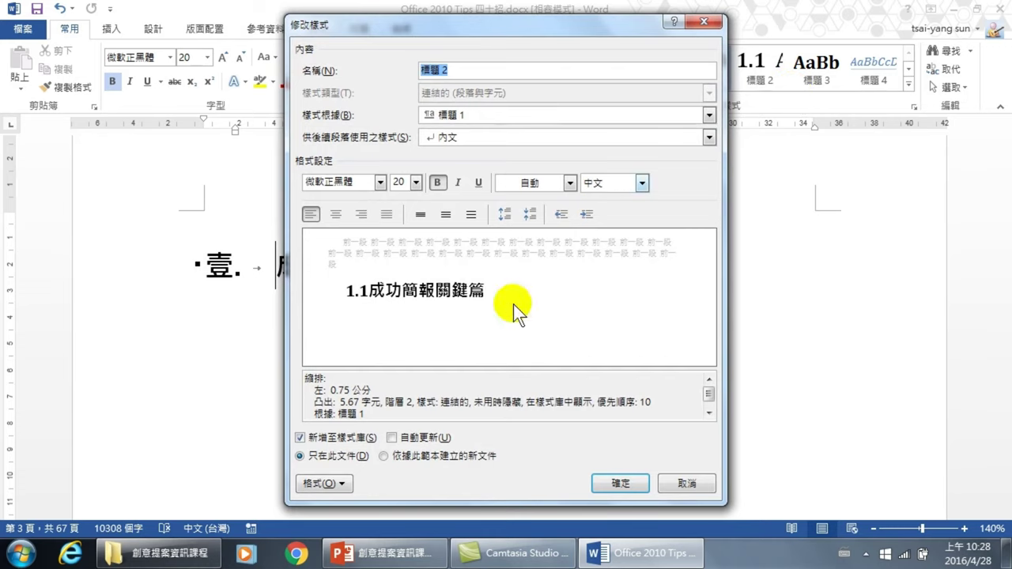
left_click(403, 438)
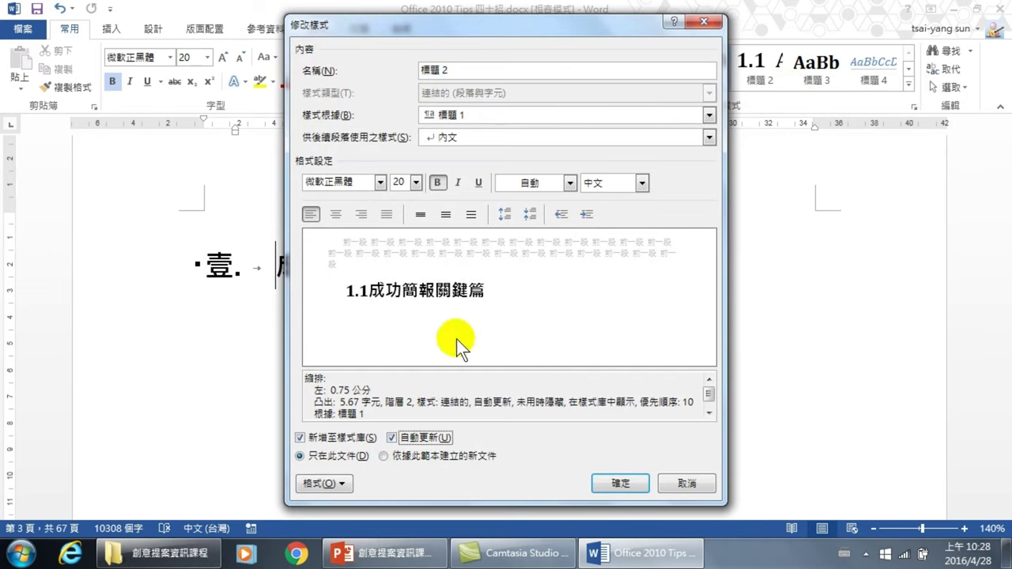
left_click(341, 485)
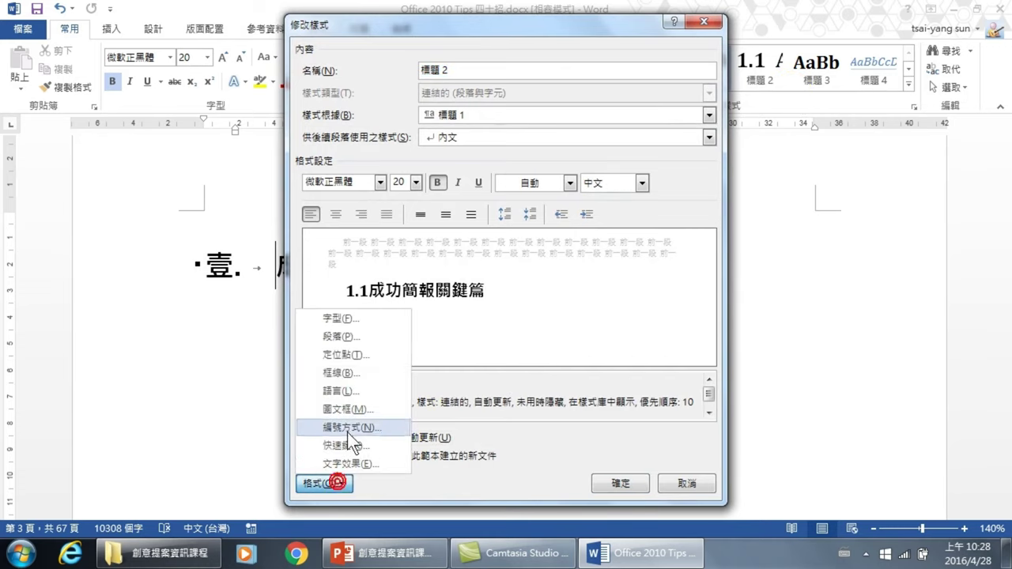
left_click(361, 341)
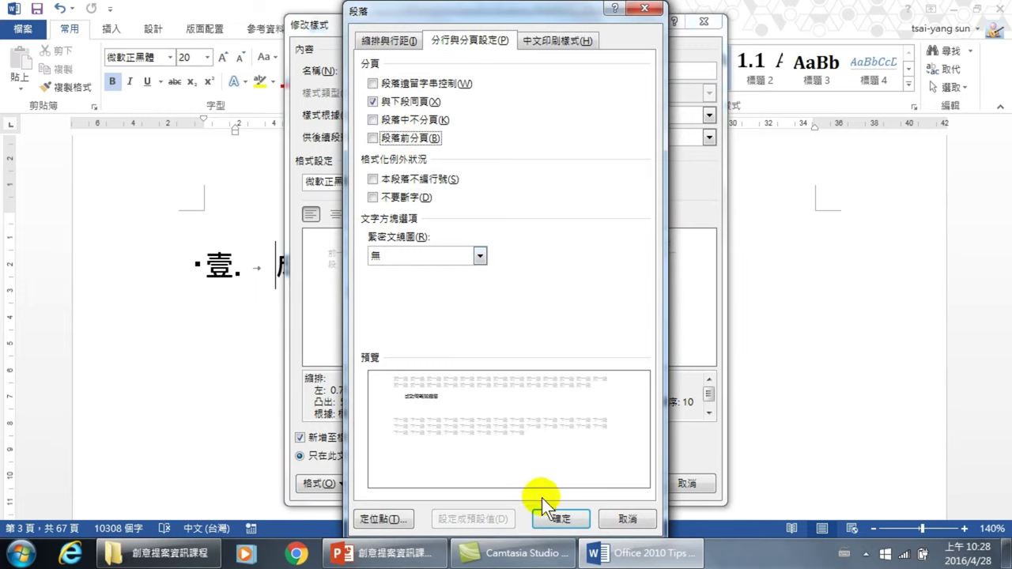
left_click(561, 519)
left_click(625, 483)
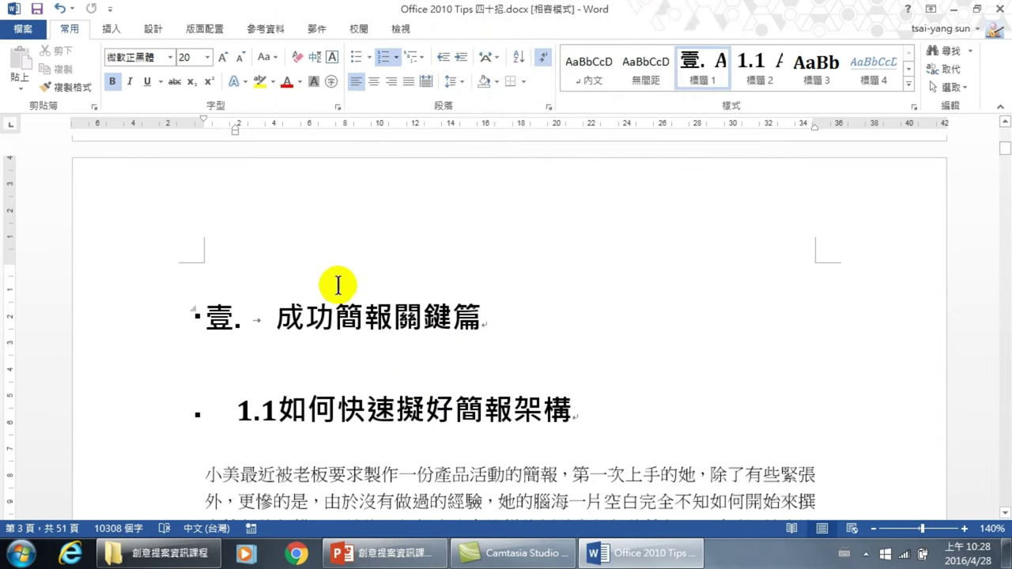
Step: Turn on the Navigation Pane from the View tab and zoom out slightly
left_click(401, 28)
left_click(212, 85)
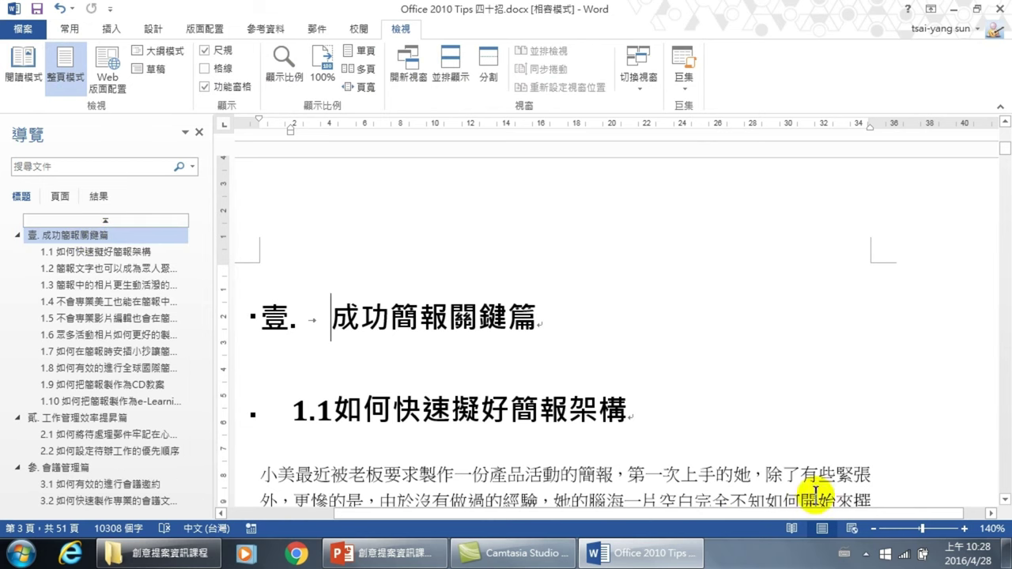
left_click(871, 528)
left_click(873, 528)
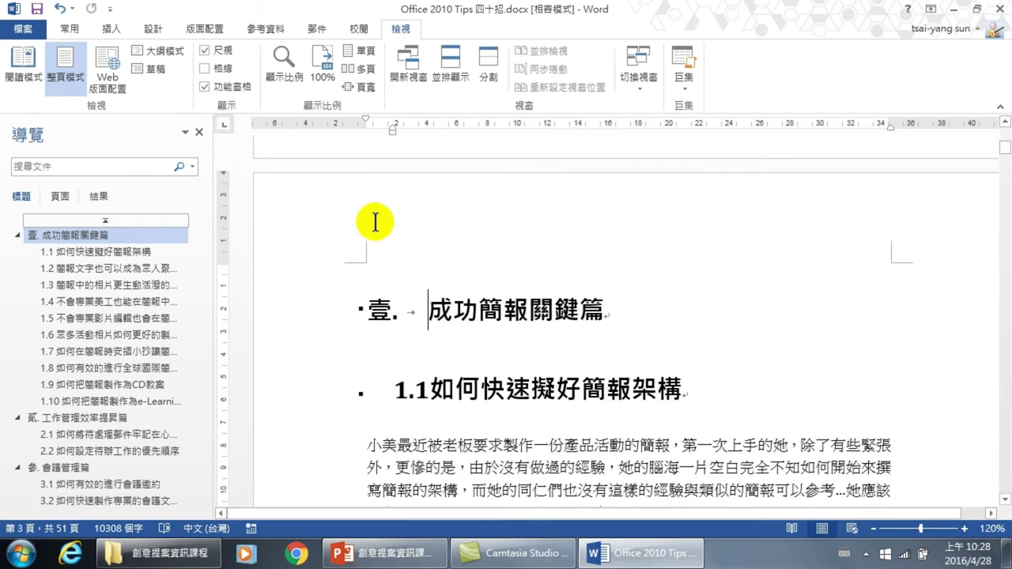
Step: Jump to chapters 貳 and 柒 in the Navigation Pane, then back to 壹. 成功簡報關鍵篇
left_click(64, 418)
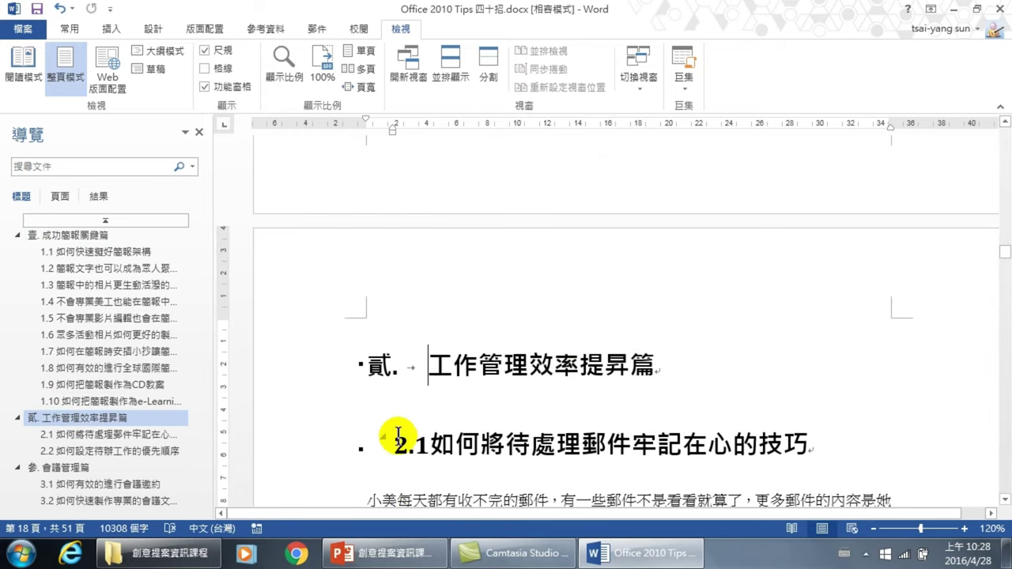
scroll(106, 434, "down", 5)
scroll(76, 424, "down", 5)
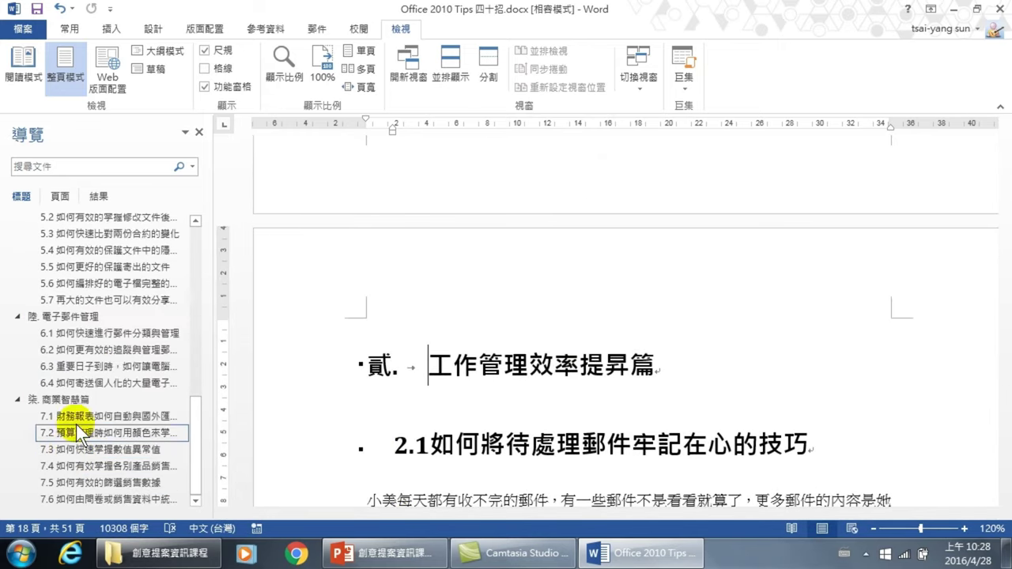
left_click(115, 397)
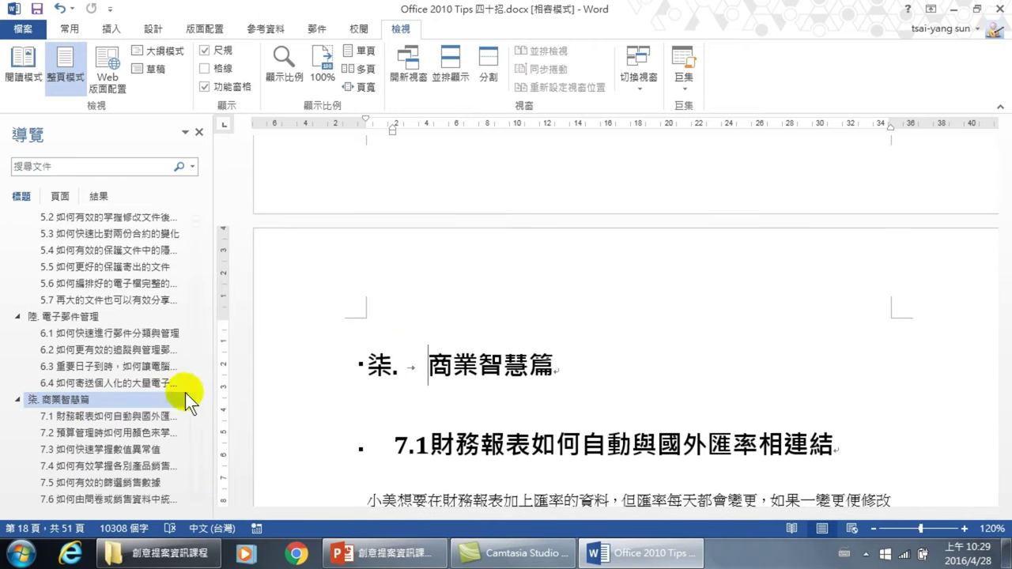
scroll(120, 336, "up", 5)
scroll(110, 325, "up", 5)
left_click(67, 236)
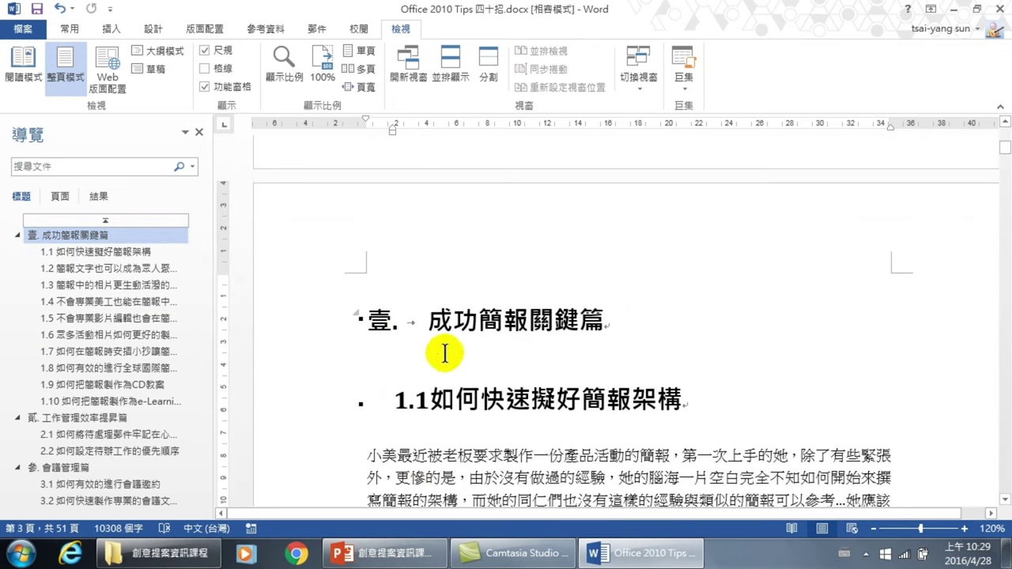
Step: Zoom out to 10% to survey the page layout as thumbnails
left_click(874, 529)
left_click(874, 529)
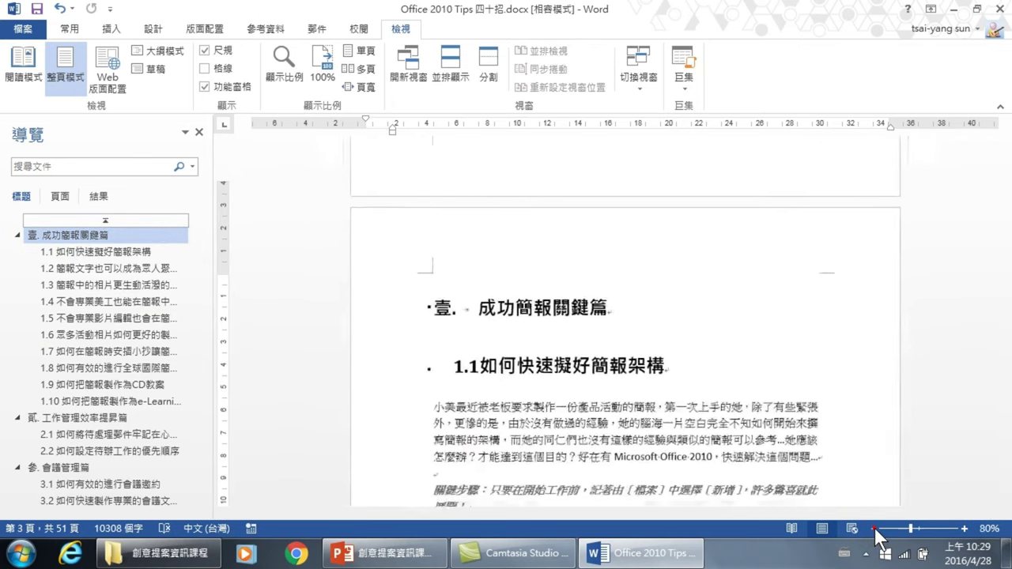
left_click(875, 529)
left_click(875, 529)
left_click(875, 529)
left_click(875, 529)
left_click(874, 529)
left_click(875, 529)
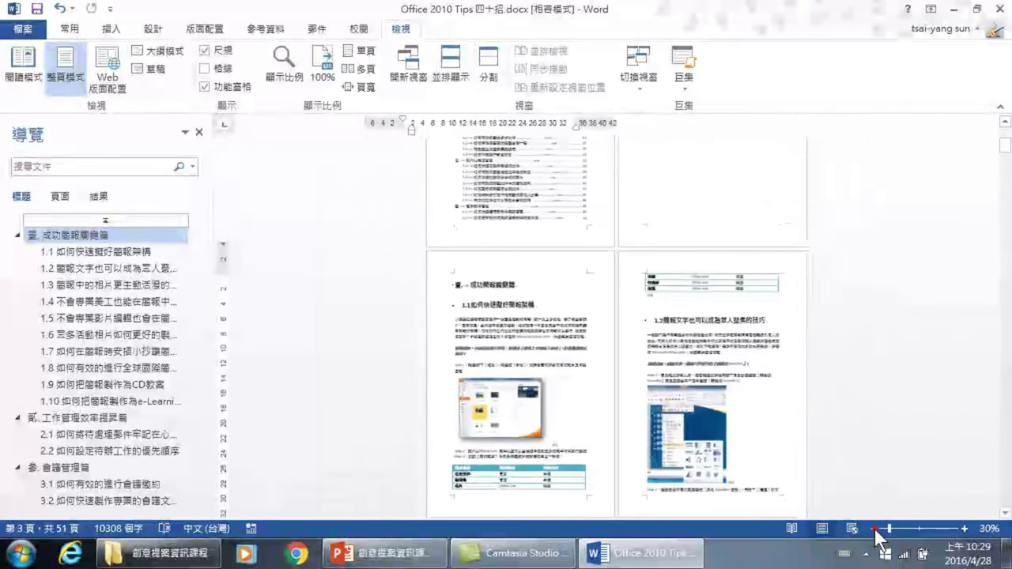
left_click(875, 529)
left_click(875, 530)
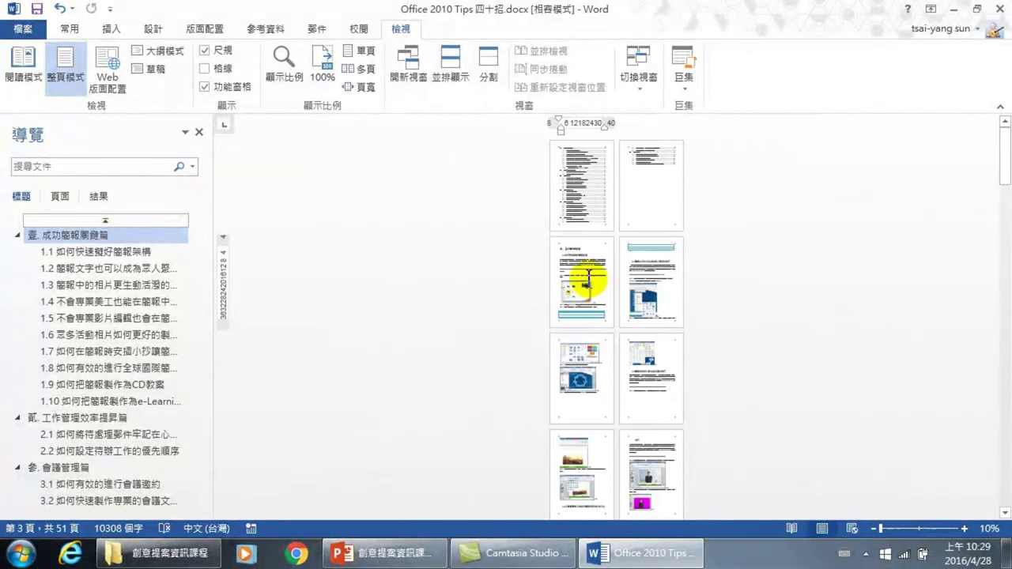
Step: Zoom back in to 70% and scroll up to the table of contents page
left_click(964, 529)
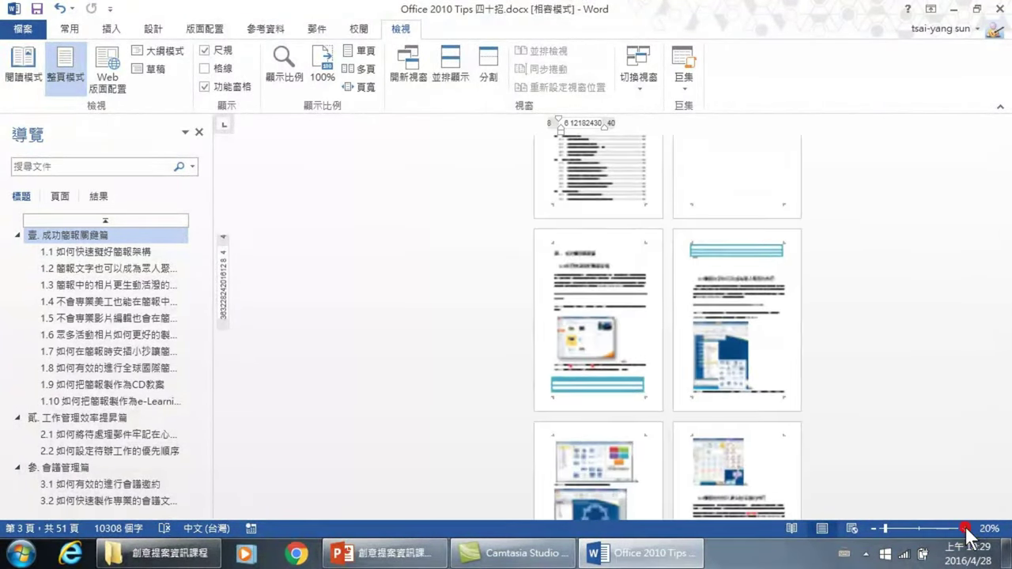
left_click(965, 529)
left_click(965, 529)
left_click(965, 529)
left_click(965, 529)
left_click(965, 529)
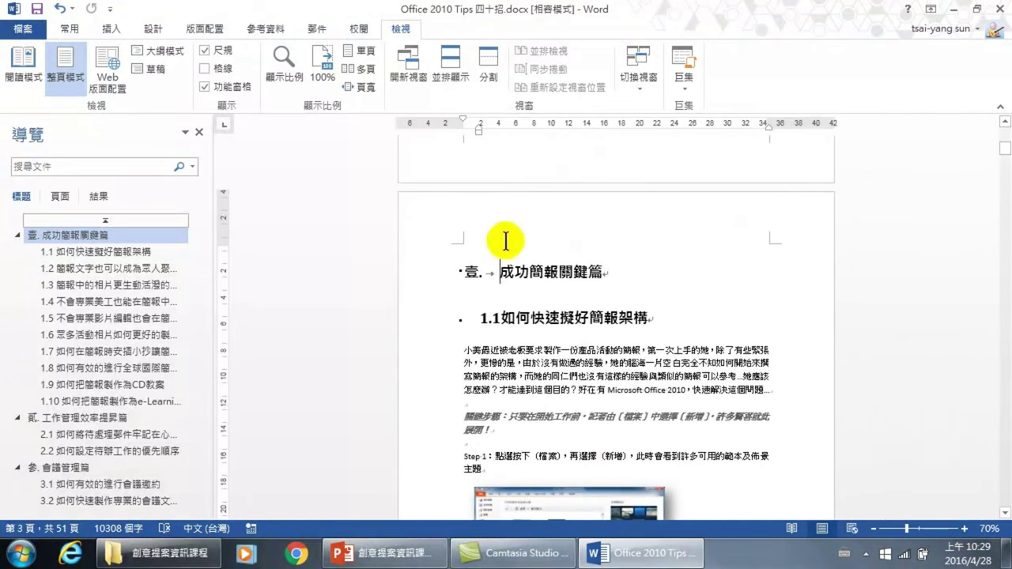
scroll(506, 301, "up", 3)
scroll(661, 346, "up", 2)
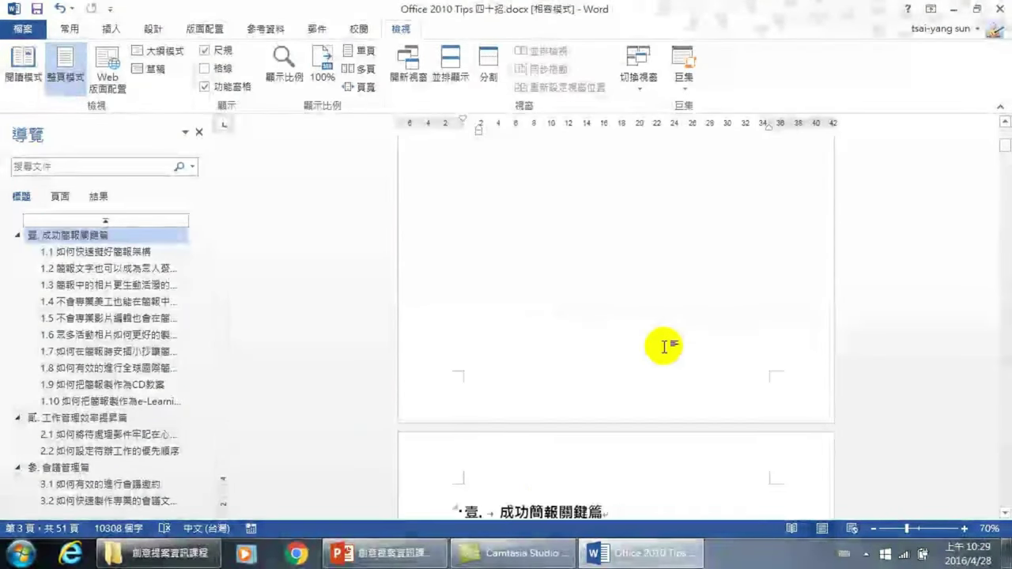
scroll(694, 298, "up", 3)
scroll(734, 276, "up", 3)
scroll(757, 249, "up", 3)
scroll(757, 249, "up", 3)
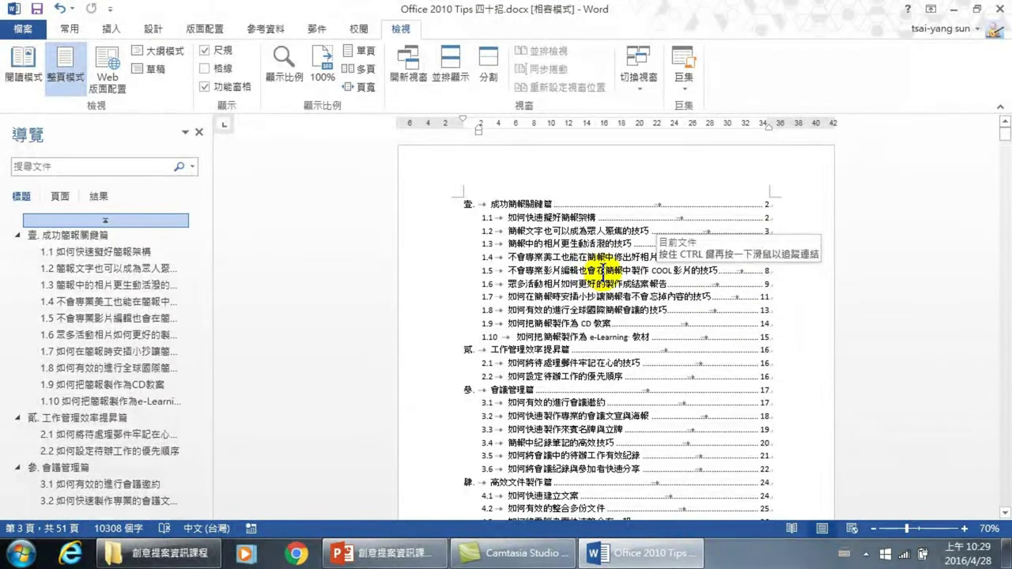
Step: Update the entire table of contents, then zoom in to 130% to read the new page numbers
left_click(605, 269)
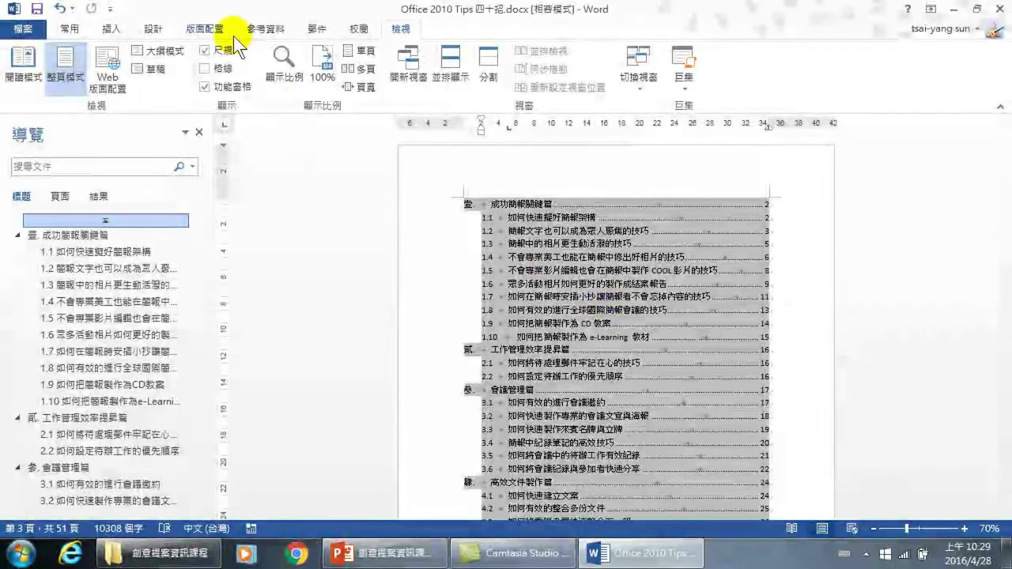
left_click(292, 26)
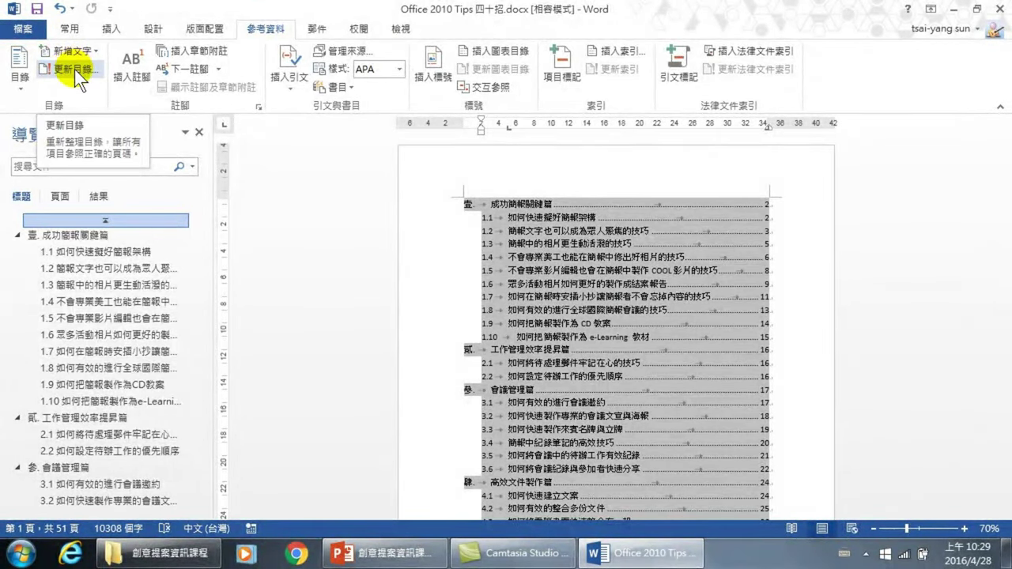
left_click(72, 69)
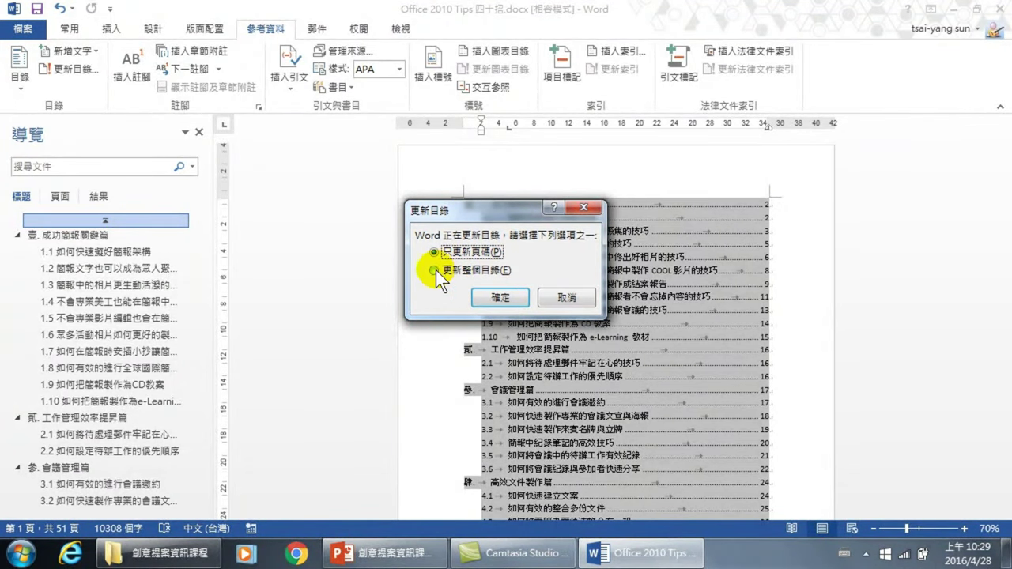
left_click(435, 269)
left_click(486, 295)
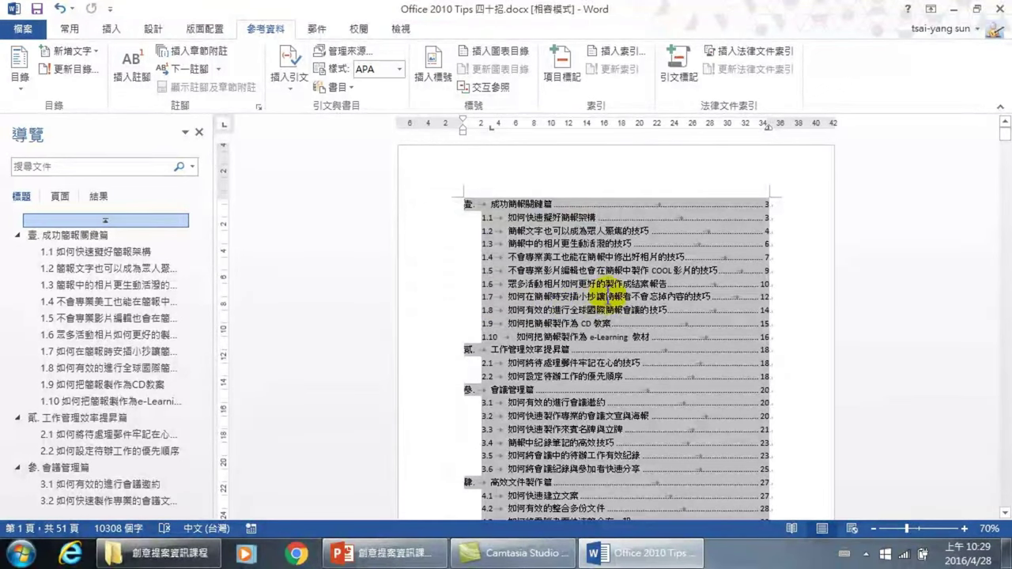
left_click(964, 528)
left_click(963, 529)
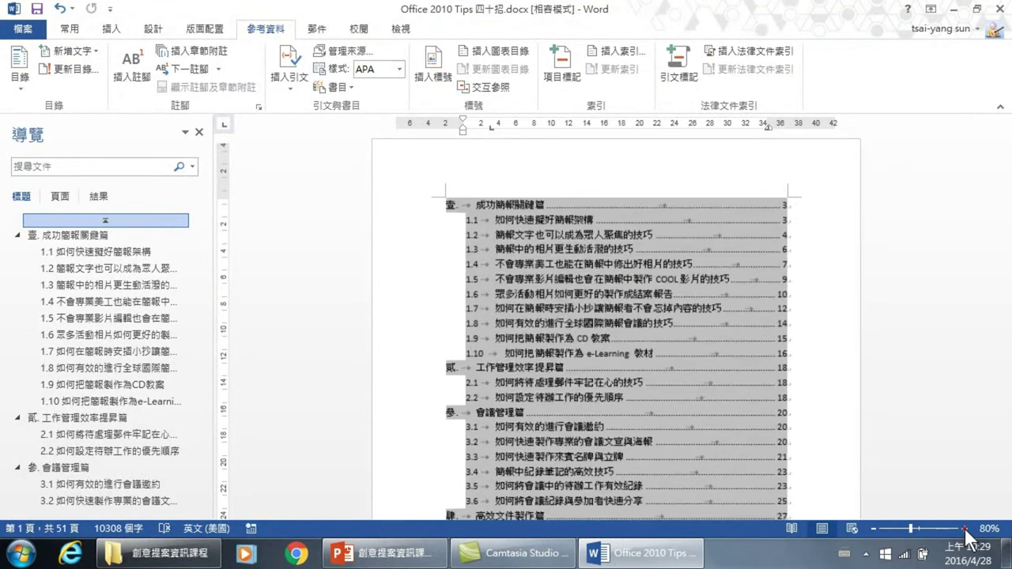
left_click(964, 529)
left_click(964, 528)
left_click(964, 528)
left_click(964, 528)
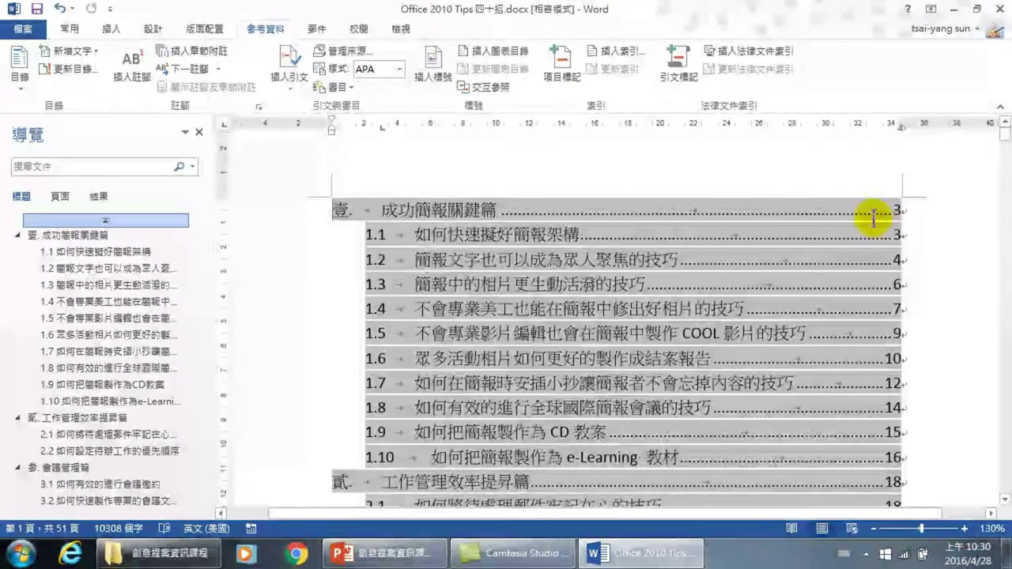